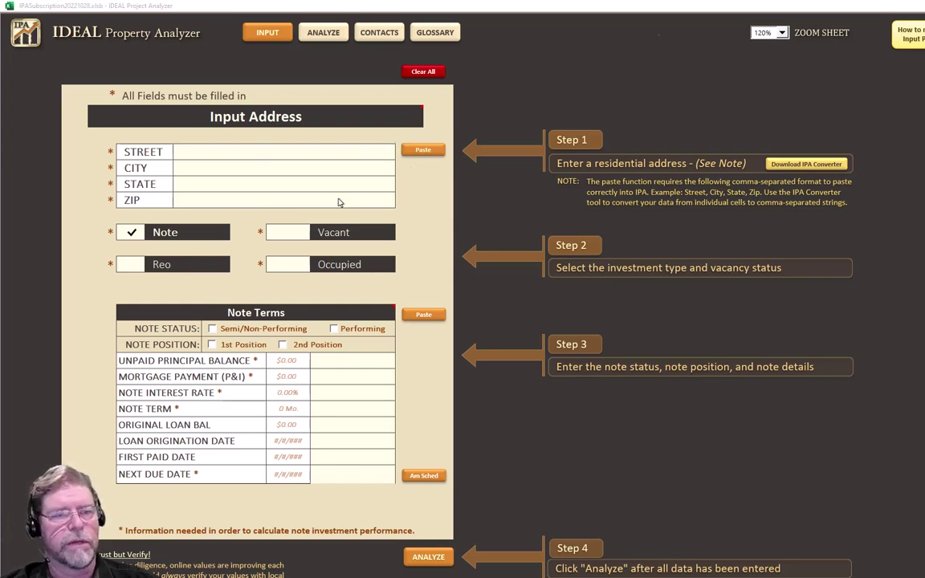
# Step: Download IPA Converter.xlsm to the Downloads folder and show it in File Explorer
pyautogui.click(806, 168)
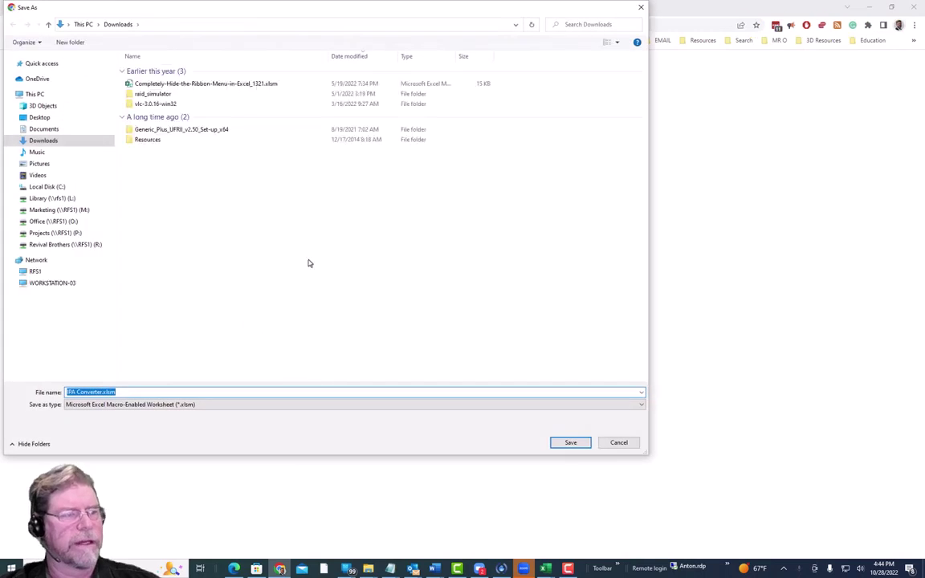
pyautogui.click(48, 140)
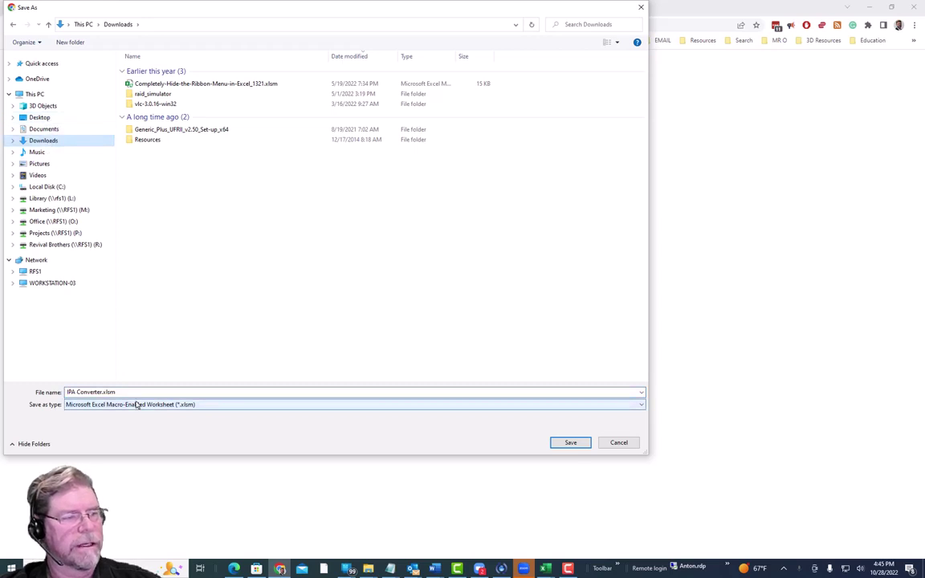
pyautogui.click(572, 442)
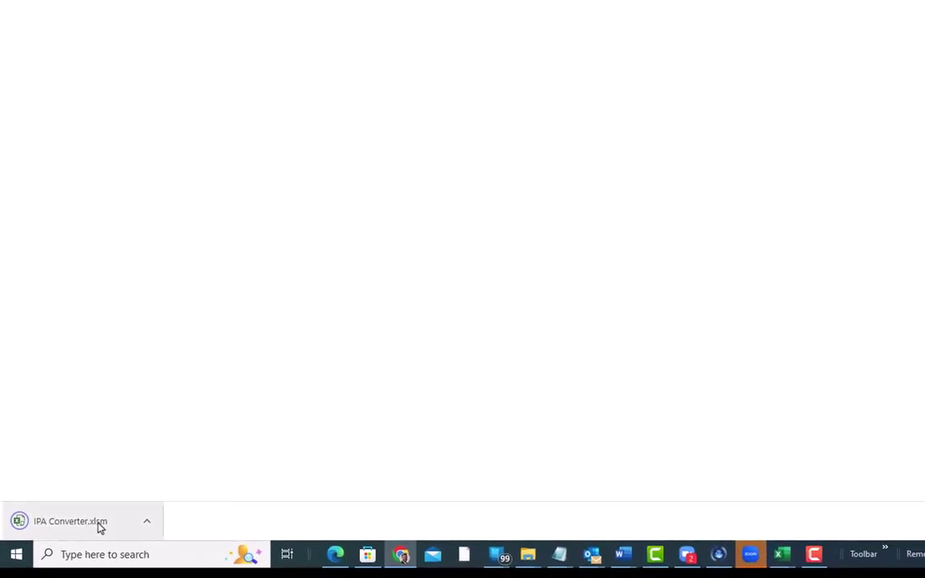
pyautogui.click(147, 523)
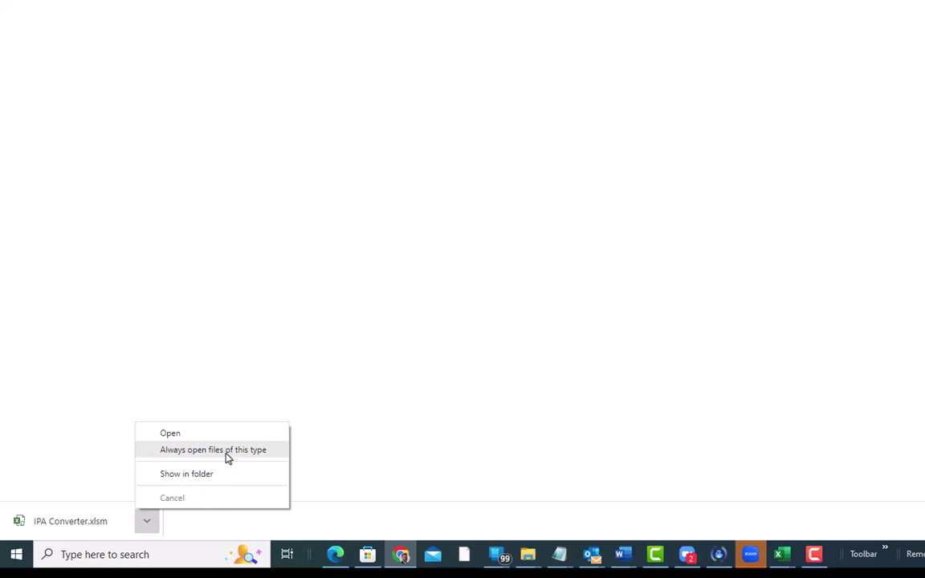
pyautogui.click(192, 479)
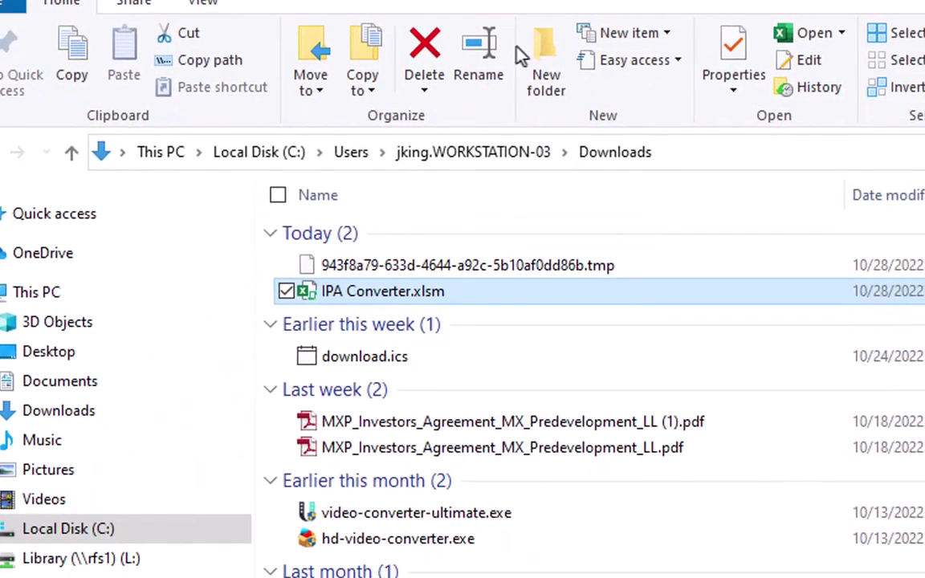
# Step: Open IPA Converter.xlsm from Downloads in Excel, keeping its original file name
pyautogui.click(391, 295)
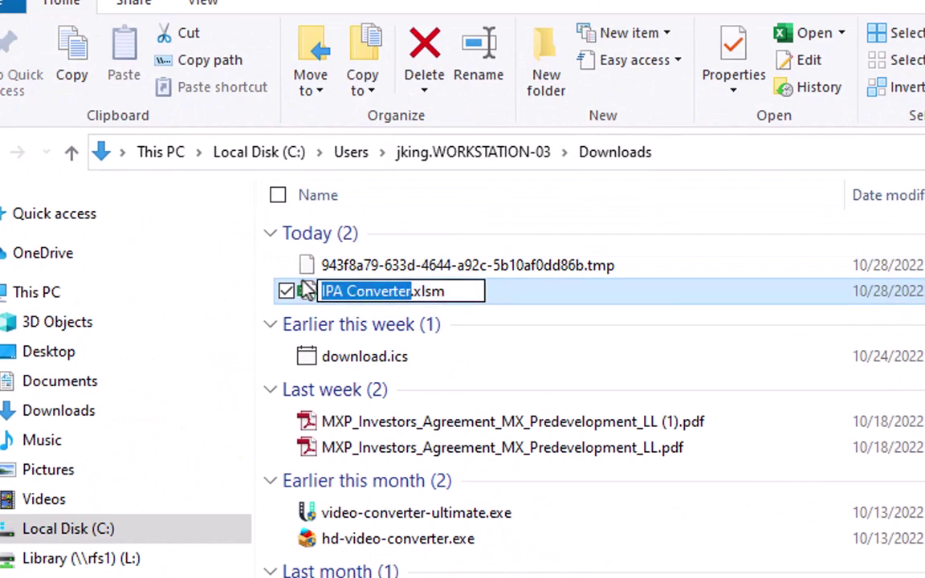
pyautogui.press('Return')
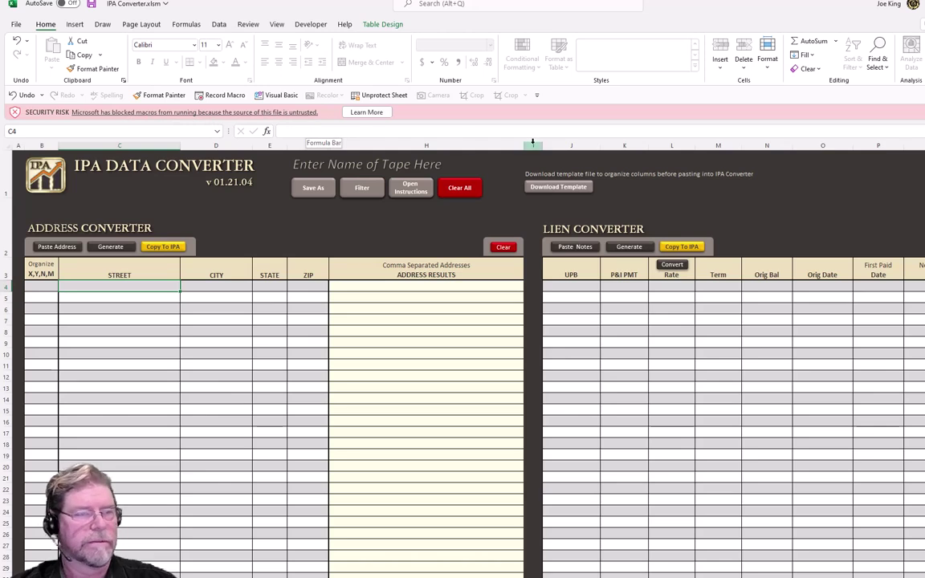
# Step: Close the macro-blocked IPA Converter workbook without saving and return to the Downloads folder
pyautogui.hotkey('alt', 'F4')
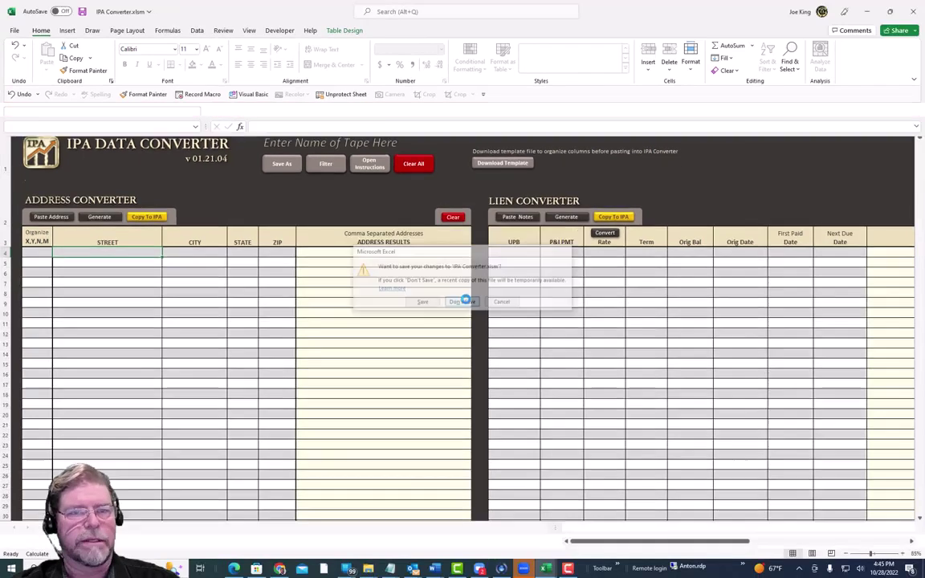
pyautogui.click(464, 300)
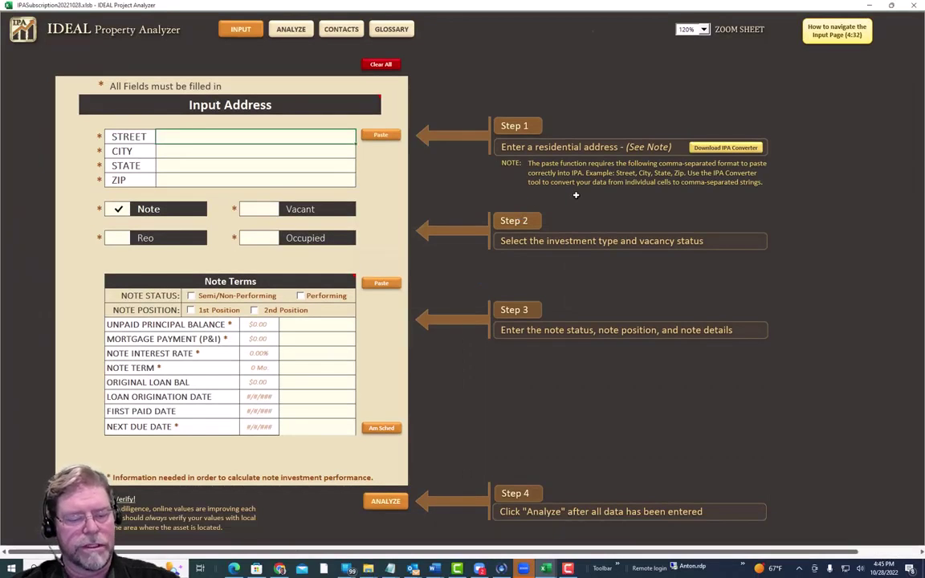
pyautogui.hotkey('alt', 'Tab')
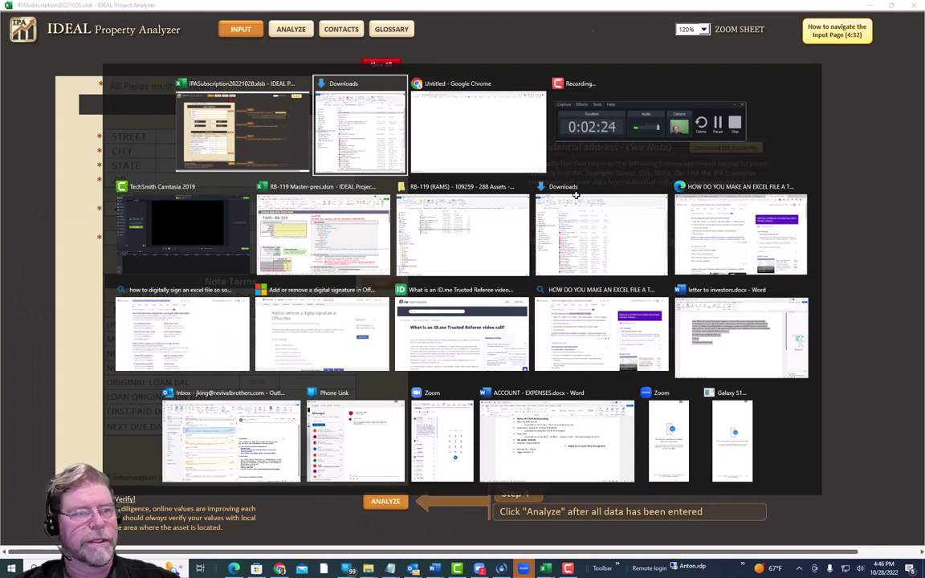
pyautogui.click(545, 193)
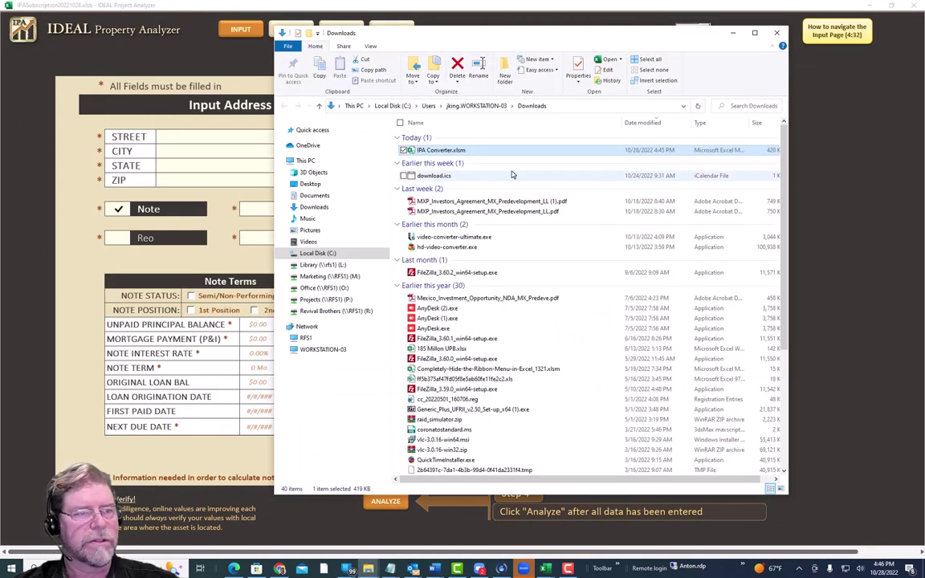
# Step: Tick Unblock in IPA Converter.xlsm's Properties, apply it, and reopen the workbook
pyautogui.rightClick(425, 152)
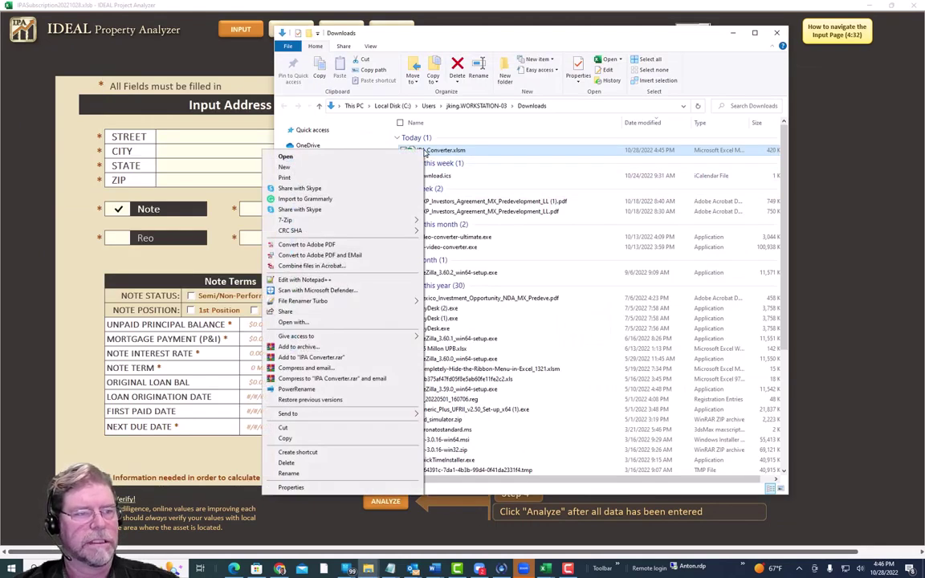
pyautogui.click(290, 488)
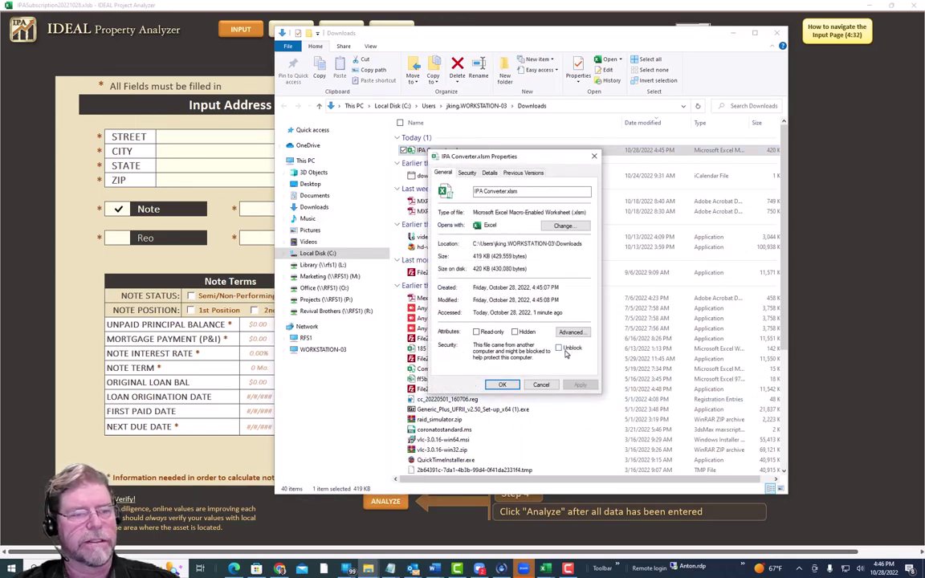
pyautogui.click(558, 349)
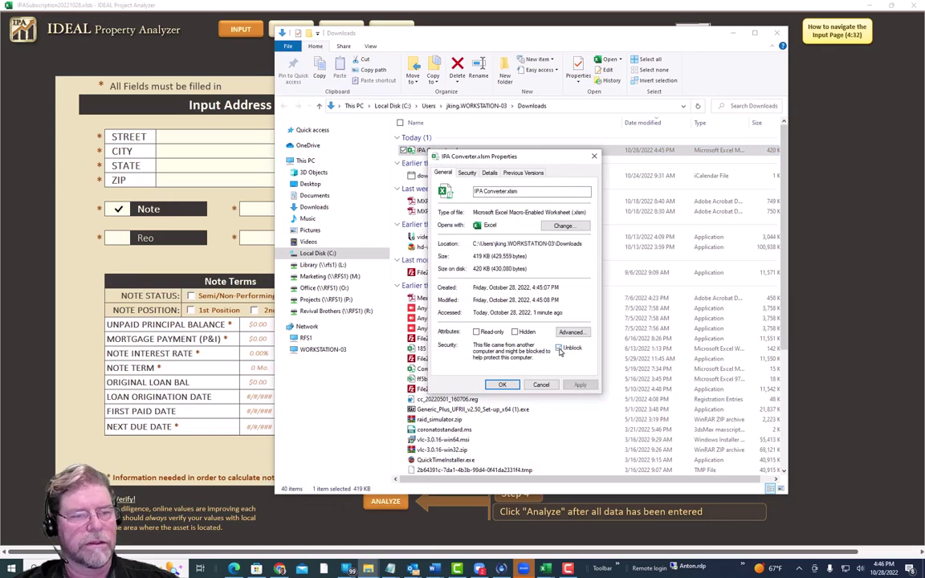
pyautogui.click(580, 386)
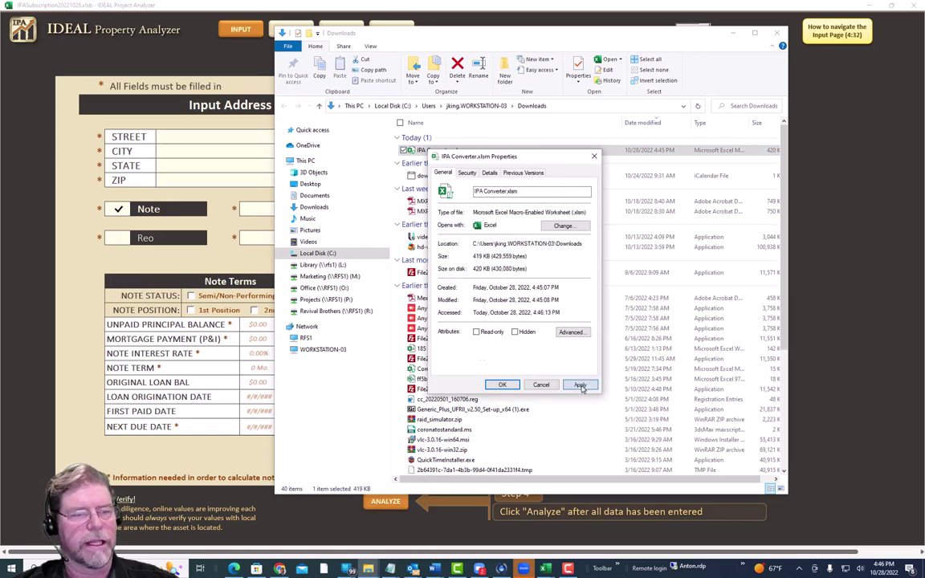
pyautogui.click(502, 385)
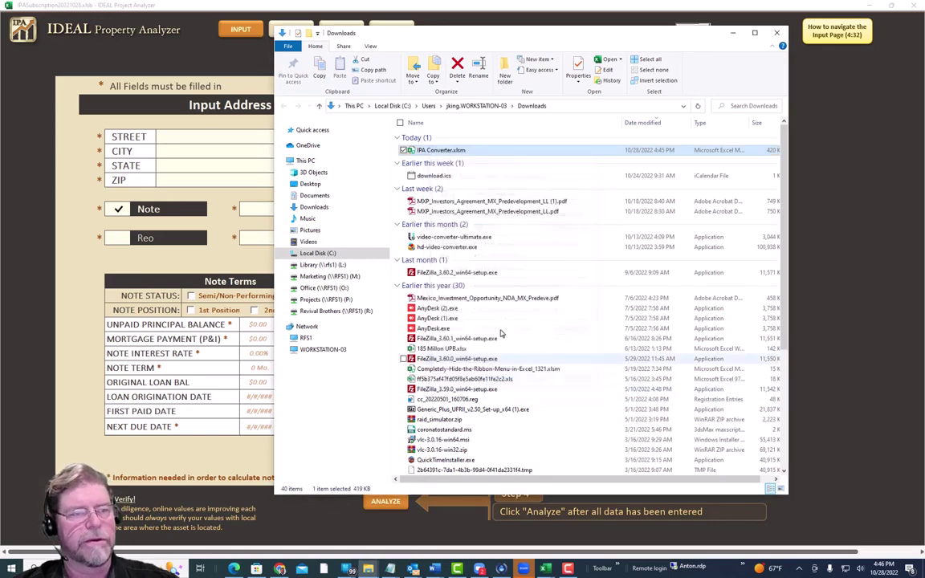
pyautogui.doubleClick(433, 151)
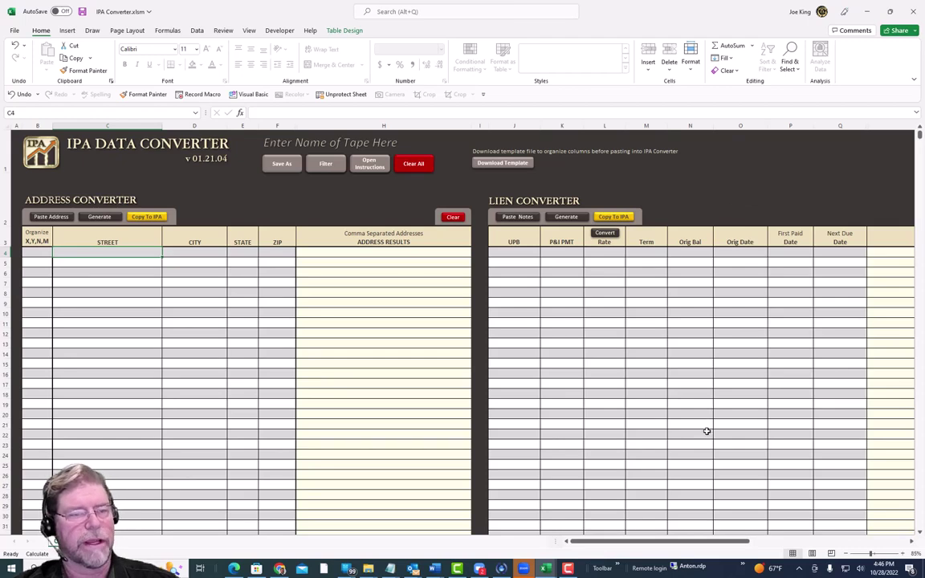
# Step: Copy Address, City, State and Zip for rows 4–33 from RB-119's Tape (RB) sheet
pyautogui.hotkey('alt', 'Tab')
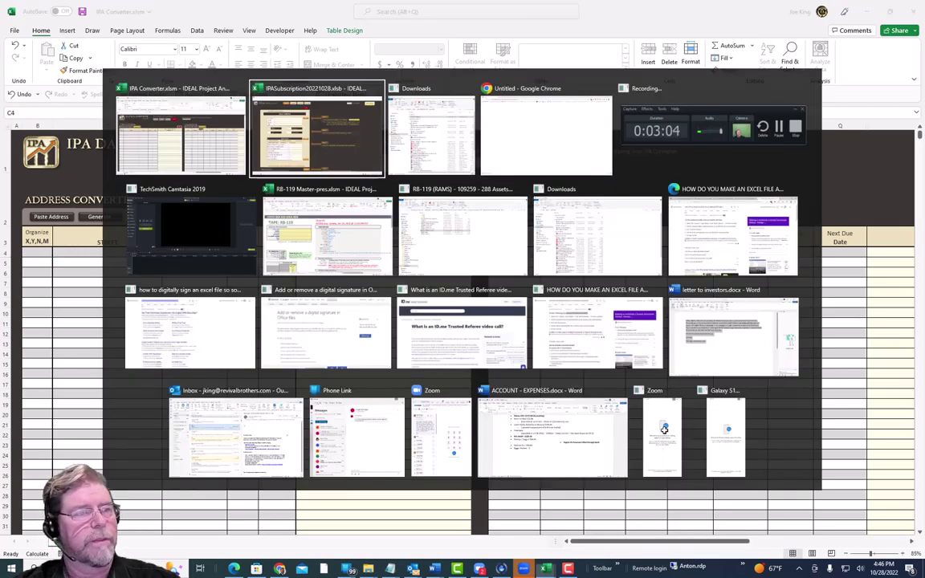
pyautogui.click(327, 233)
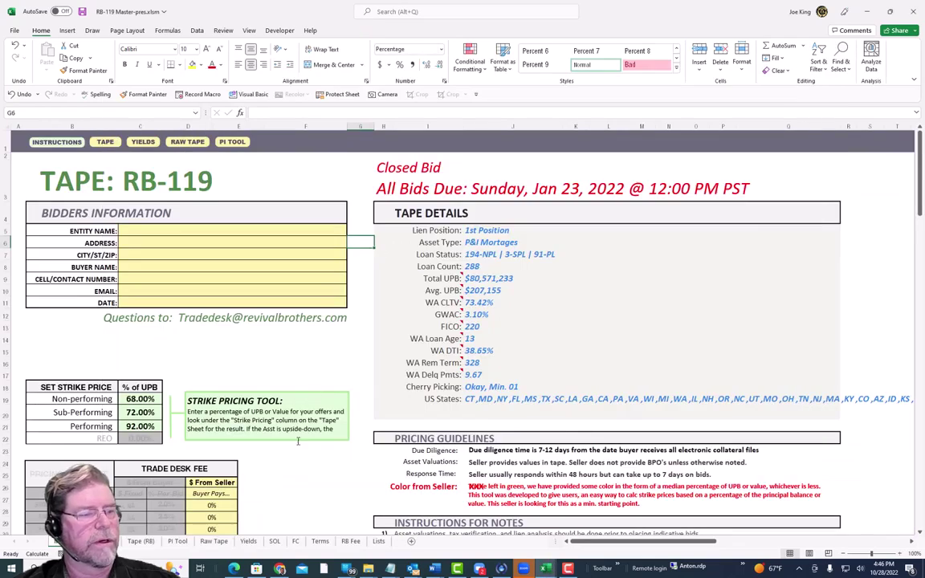
pyautogui.click(140, 540)
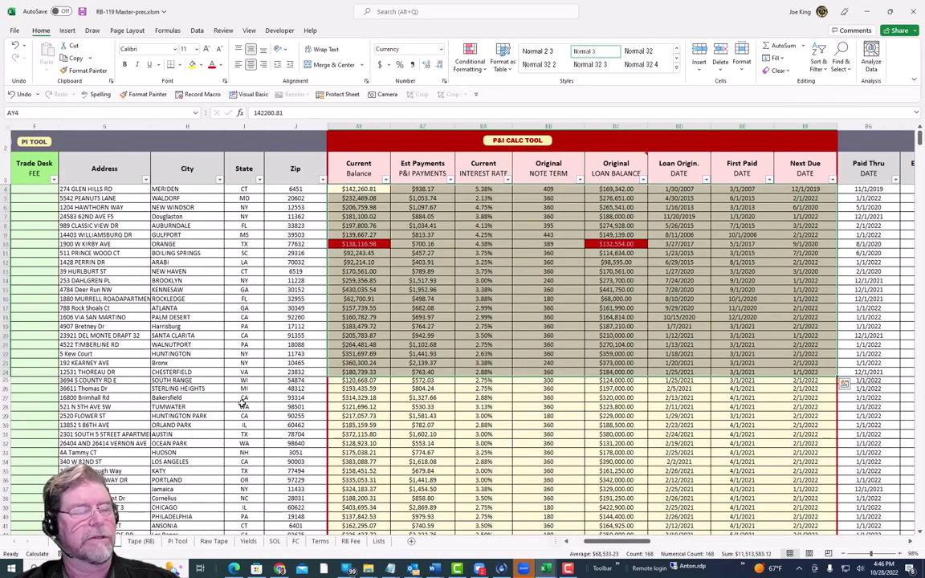
pyautogui.click(567, 541)
pyautogui.click(255, 270)
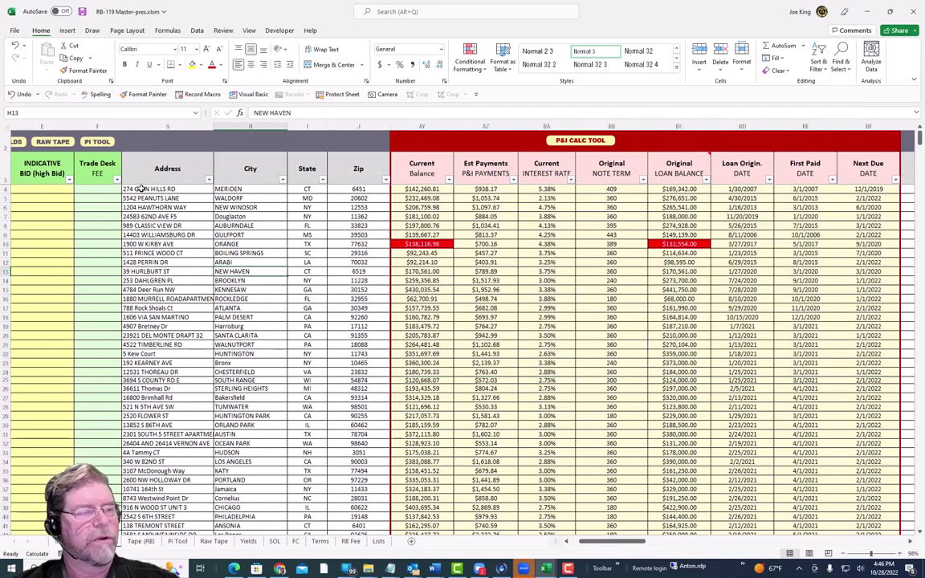
pyautogui.moveTo(140, 188); pyautogui.dragTo(359, 454)
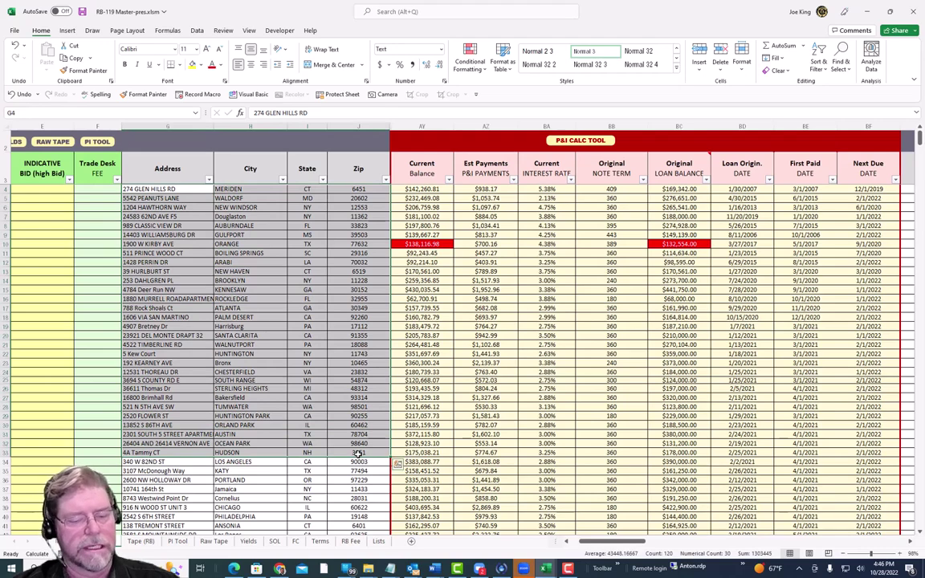
pyautogui.hotkey('ctrl', 'c')
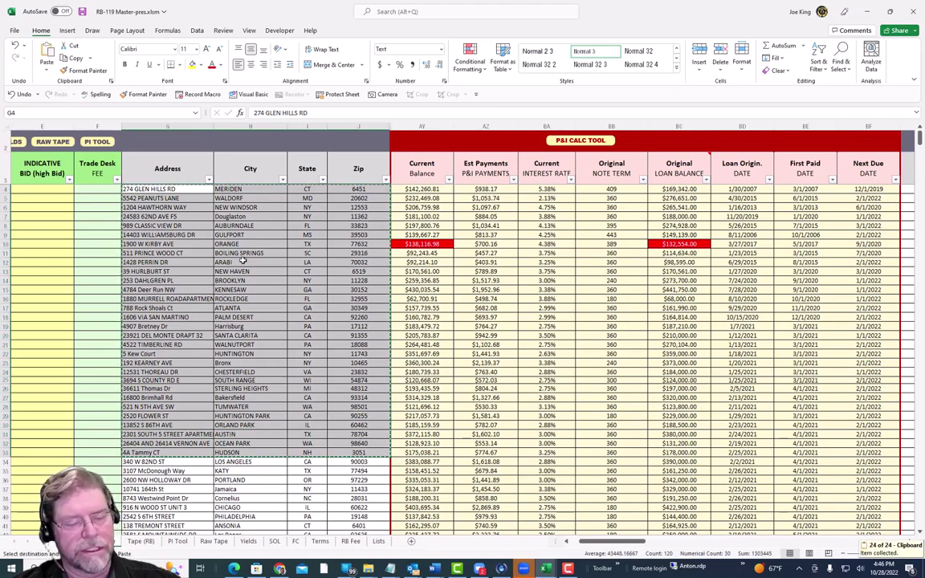
pyautogui.hotkey('alt', 'Tab')
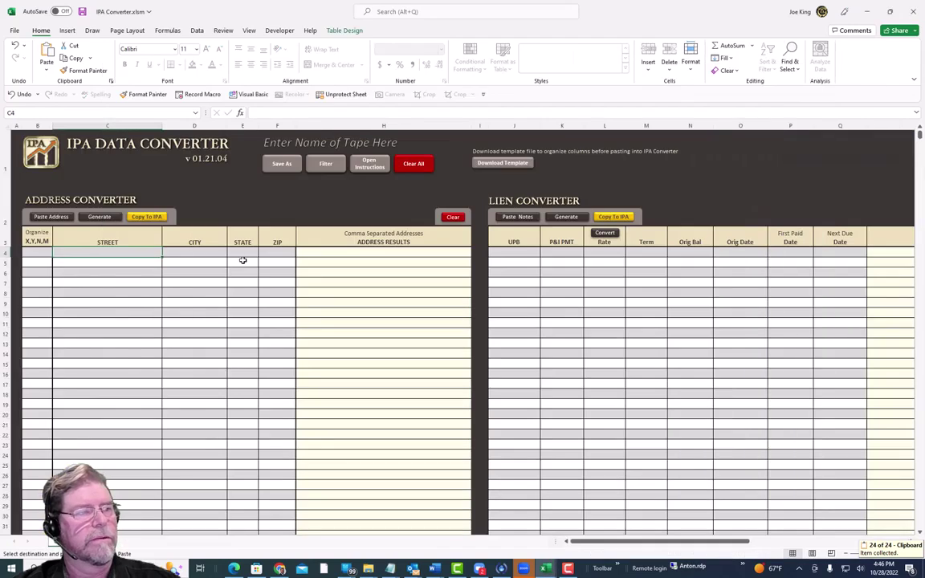
# Step: Paste the copied addresses into the Address Converter and generate comma-separated addresses
pyautogui.click(57, 216)
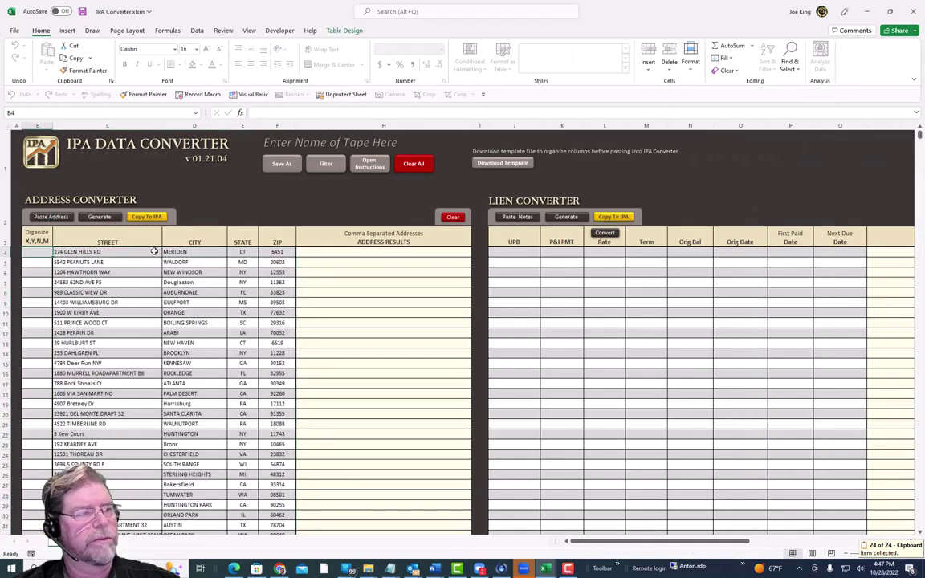
pyautogui.click(99, 217)
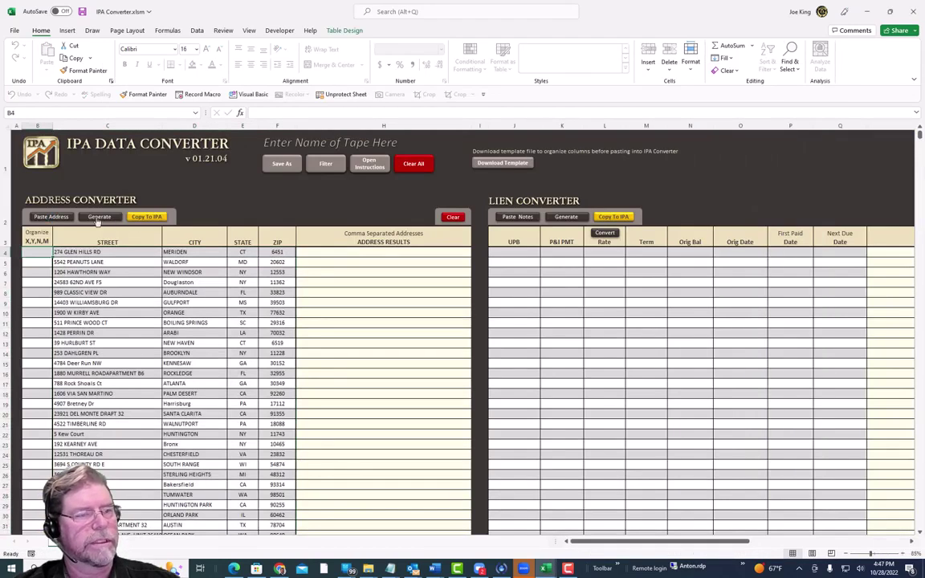
pyautogui.hotkey('alt', 'Tab')
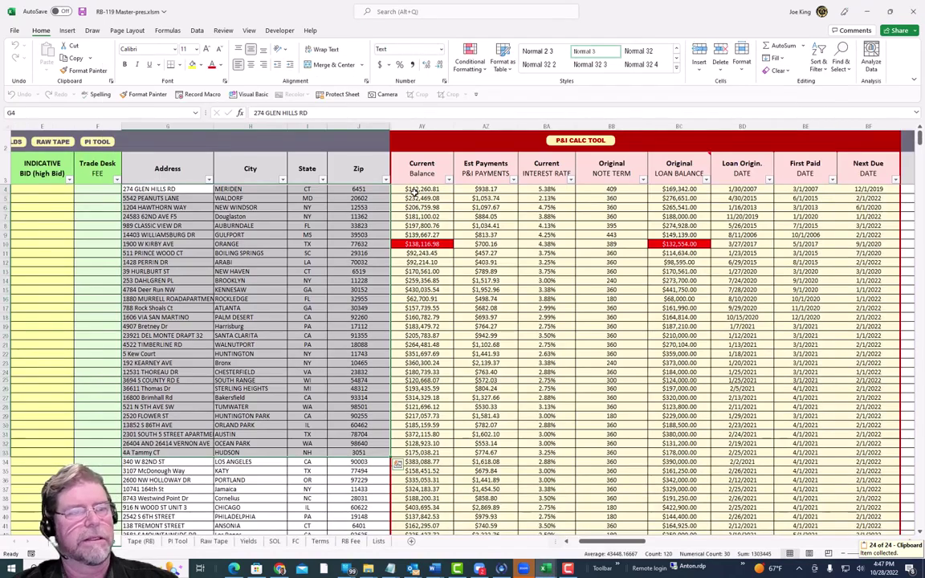
# Step: Paste RB-119's balance through next due date data into the Lien Converter, then clear the address table
pyautogui.moveTo(411, 190); pyautogui.dragTo(855, 470)
pyautogui.hotkey('ctrl', 'c')
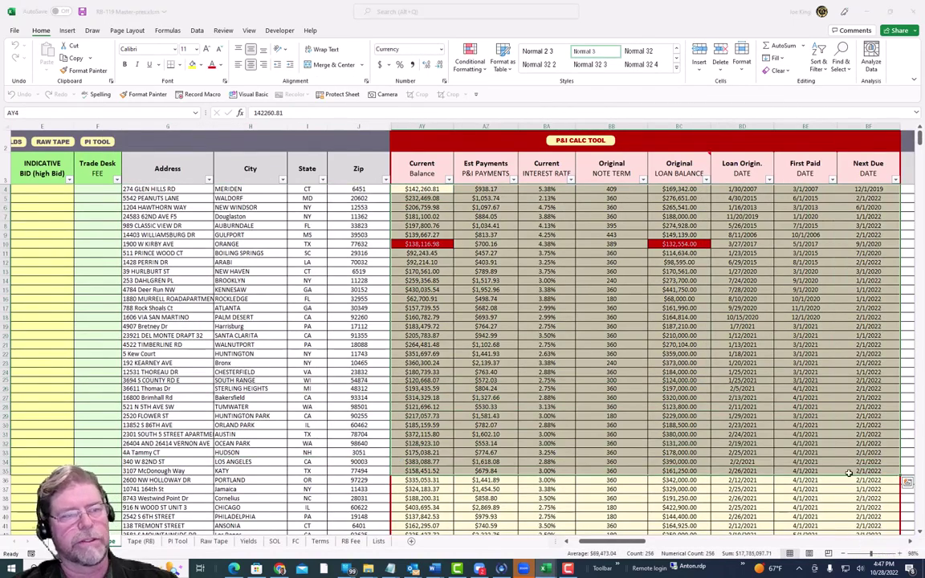
pyautogui.hotkey('alt', 'Tab')
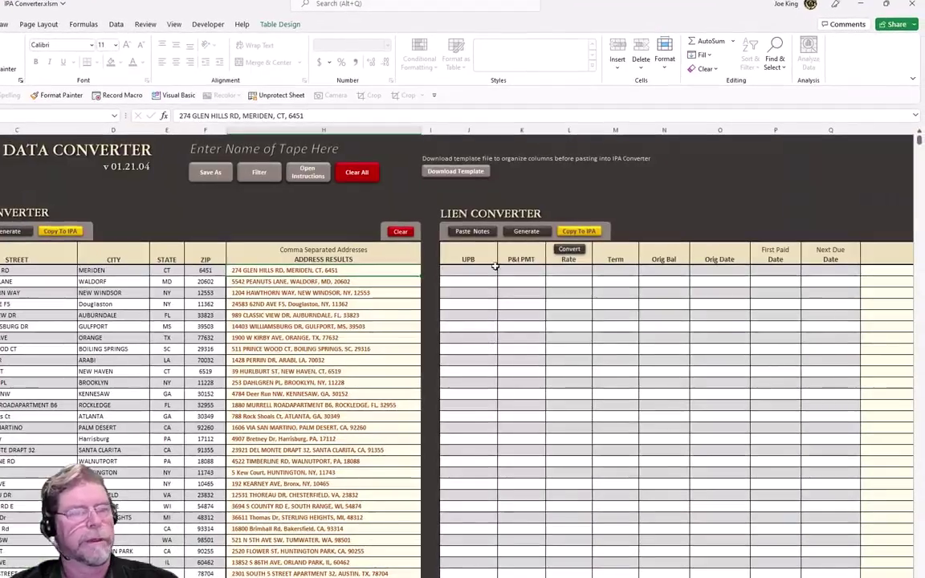
pyautogui.click(481, 232)
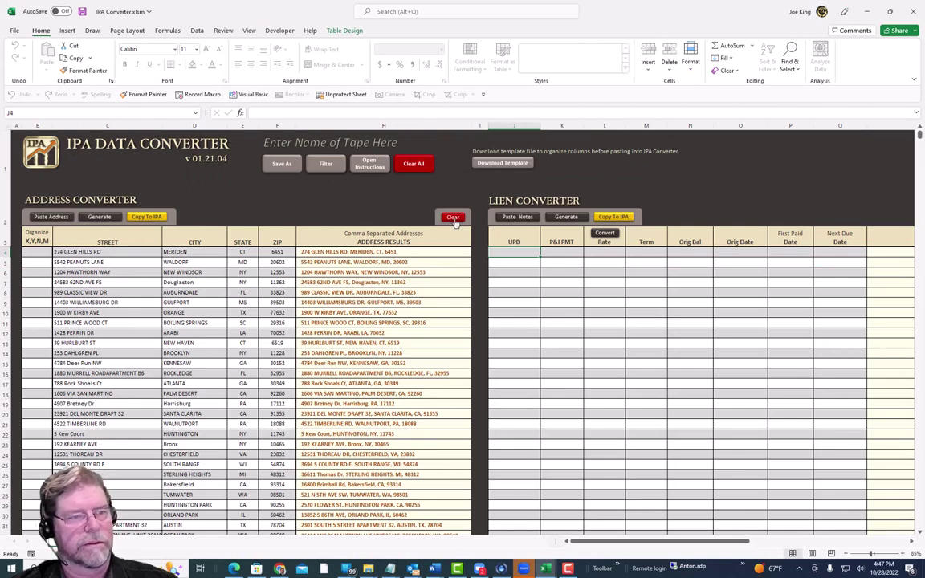
pyautogui.click(452, 218)
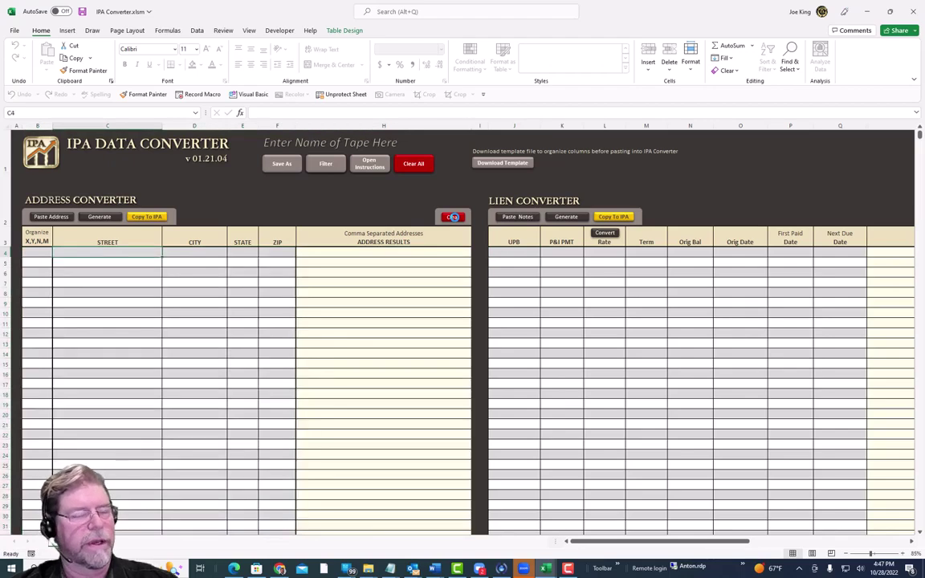
pyautogui.hotkey('alt', 'Tab')
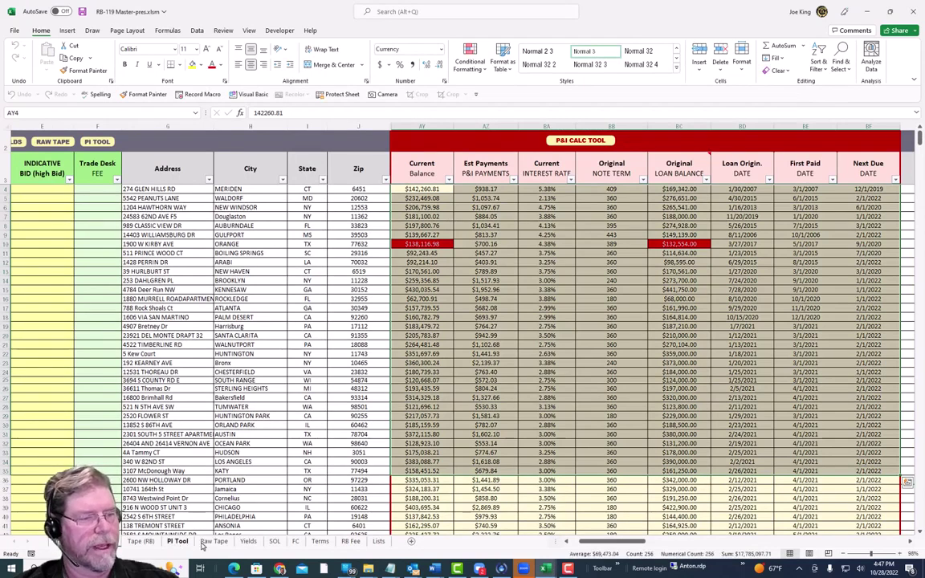
# Step: Inspect the Raw Tape sheet's street, city, state and zip loan columns in RB-119 Master-pres
pyautogui.click(215, 541)
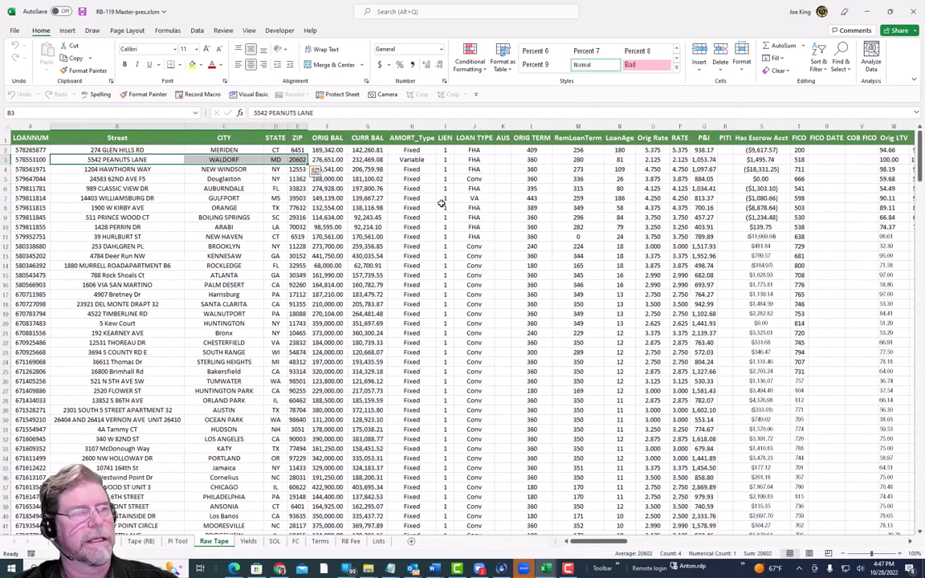
pyautogui.click(445, 207)
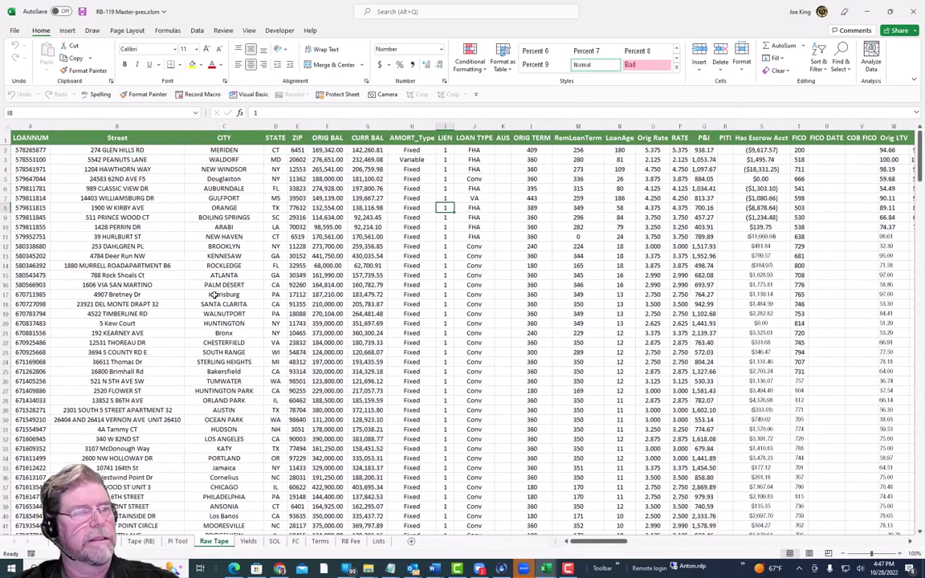
pyautogui.scroll(-2, 214, 294)
pyautogui.scroll(2, 214, 286)
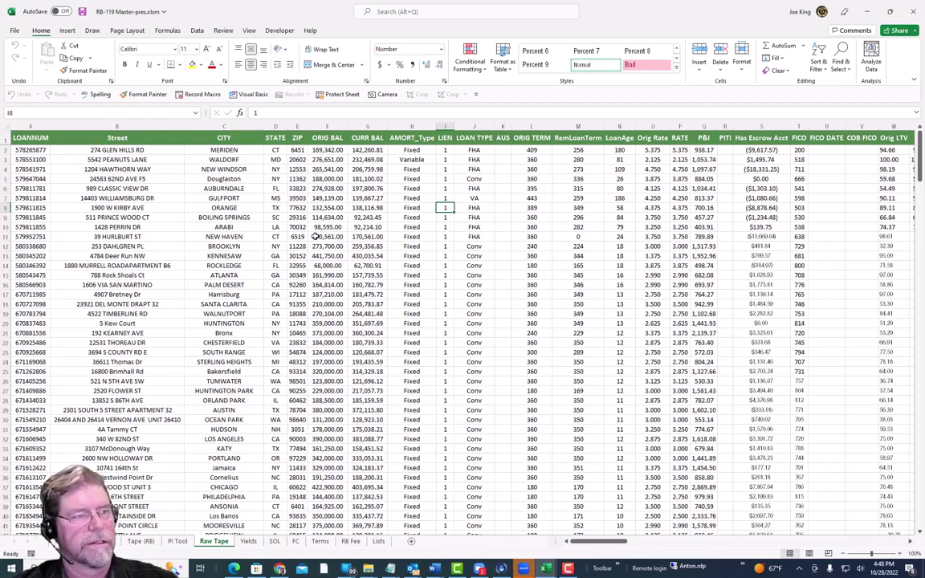
pyautogui.hotkey('alt', 'Tab')
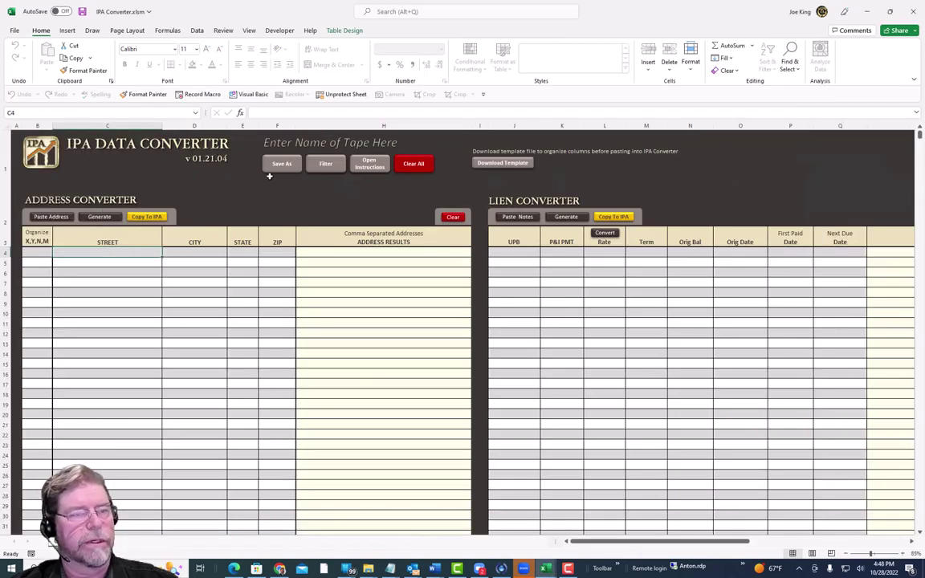
# Step: Save Converter Template.xlsx to Downloads and open it in Excel
pyautogui.click(506, 164)
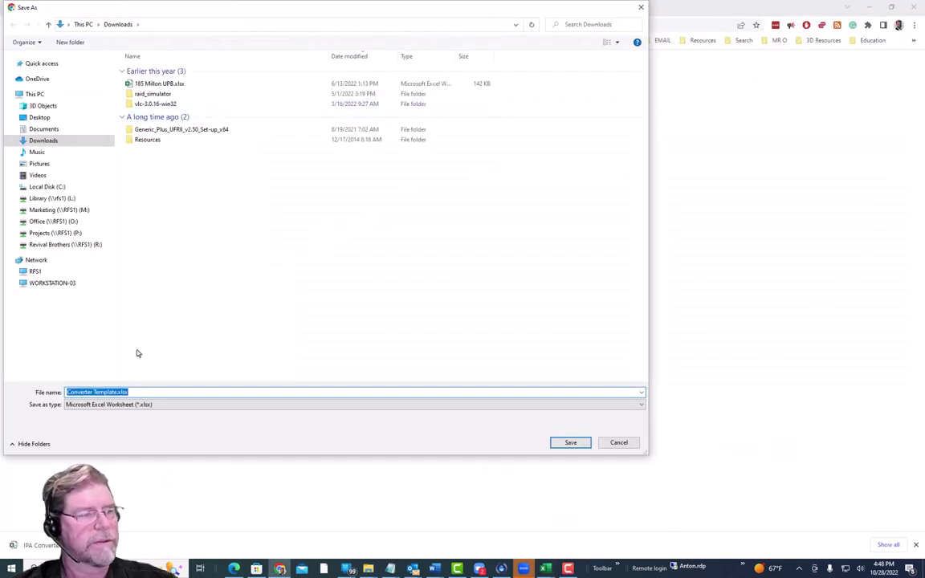
pyautogui.click(570, 442)
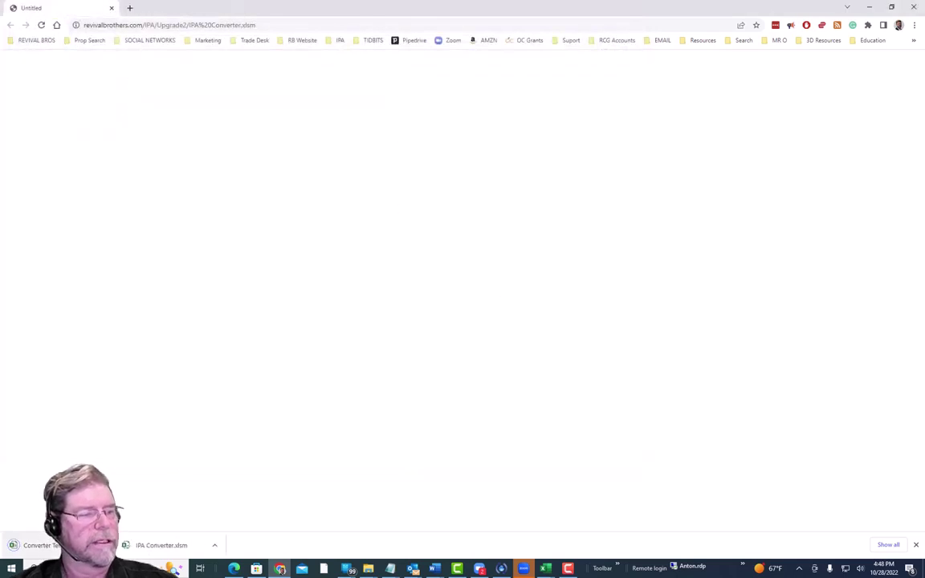
pyautogui.rightClick(127, 539)
pyautogui.click(130, 486)
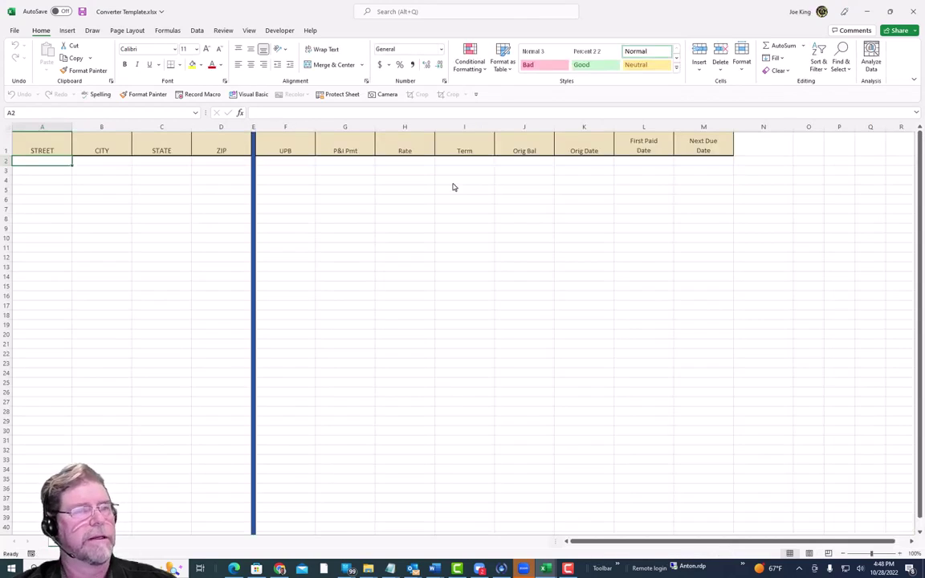
# Step: Copy Converter Template columns A through M, STREET to Next Due Date
pyautogui.click(452, 182)
pyautogui.scroll(-3, 320, 289)
pyautogui.scroll(3, 321, 289)
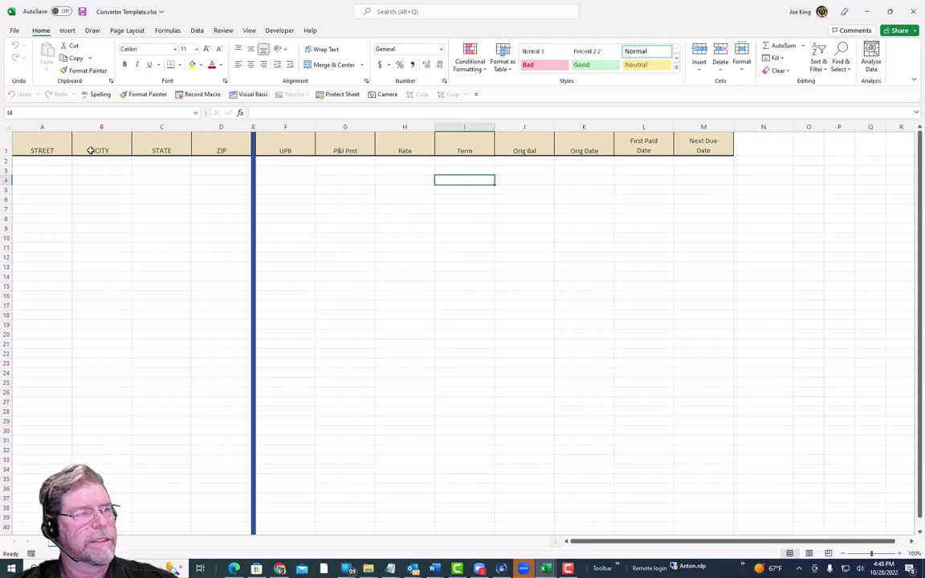
pyautogui.moveTo(45, 127); pyautogui.dragTo(685, 126)
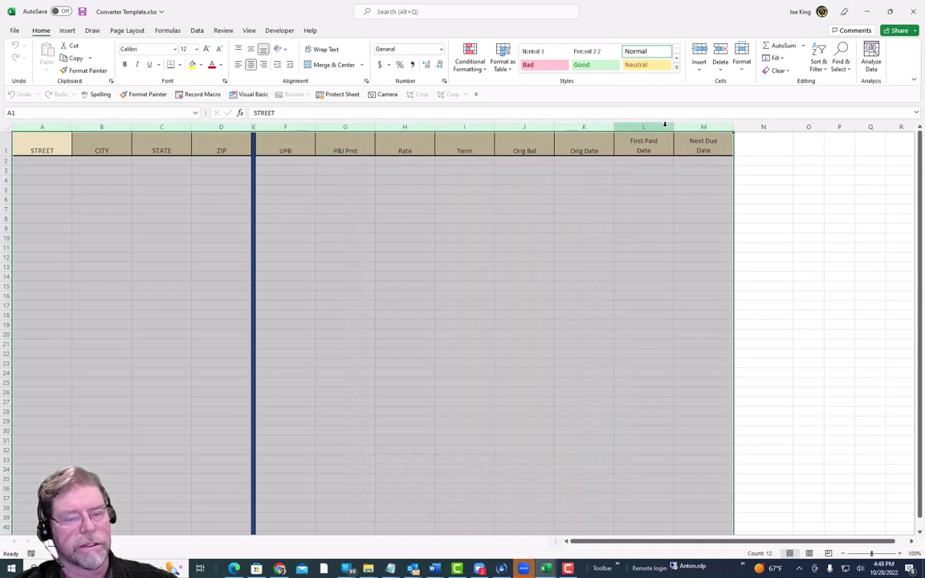
pyautogui.rightClick(665, 127)
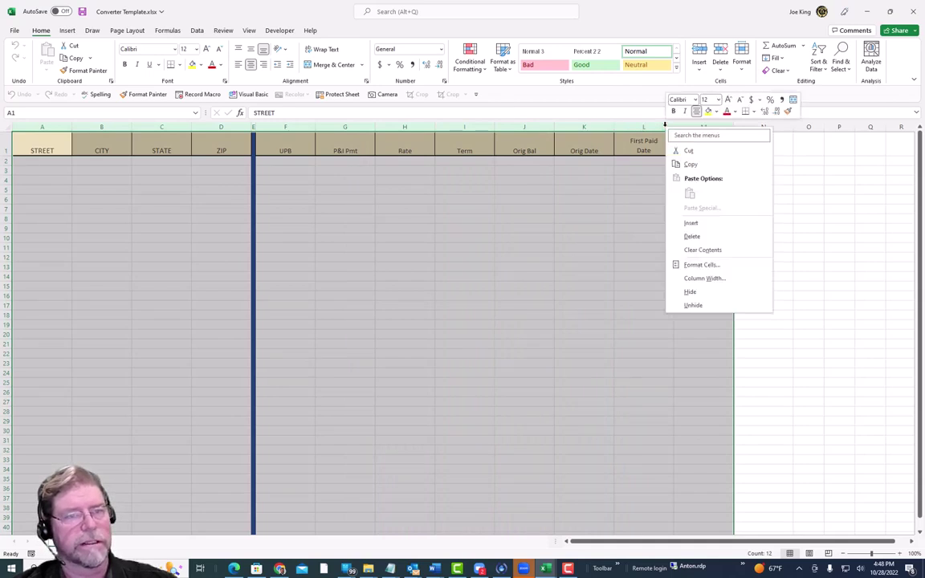
pyautogui.click(688, 169)
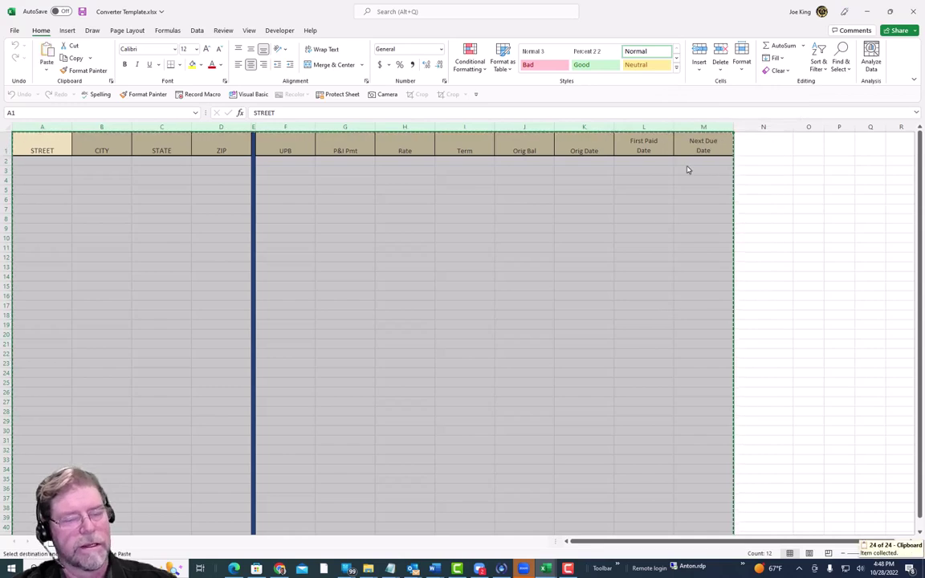
pyautogui.hotkey('alt', 'Tab')
pyautogui.press('Tab')
pyautogui.press('Tab')
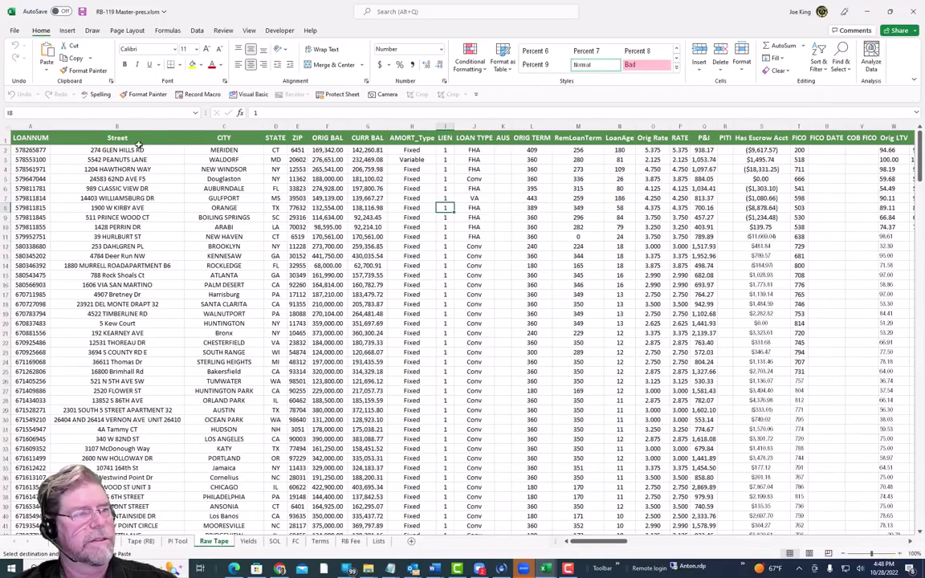
# Step: Insert the copied STREET–Next Due Date columns at column F of Raw Tape, before ORIG BAL
pyautogui.click(324, 126)
pyautogui.rightClick(326, 127)
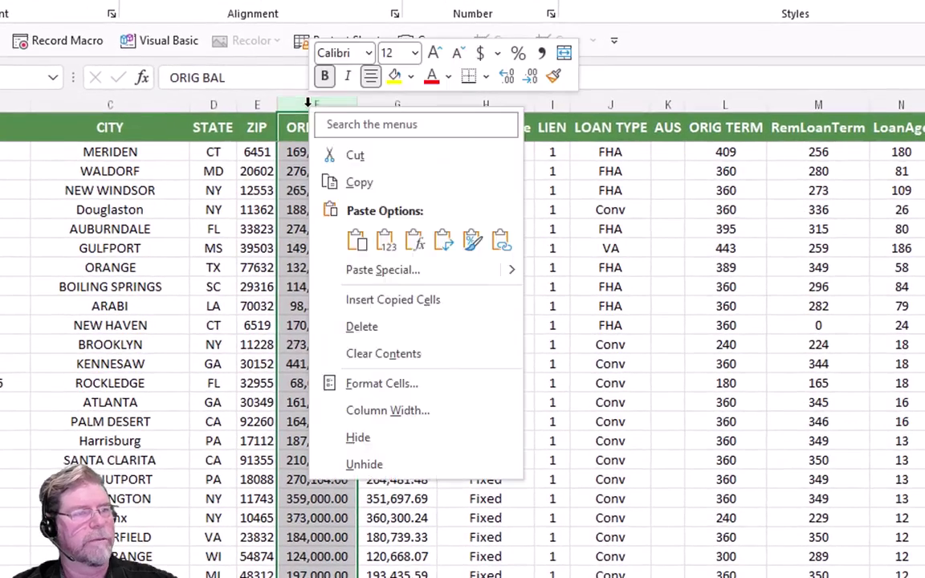
pyautogui.click(396, 308)
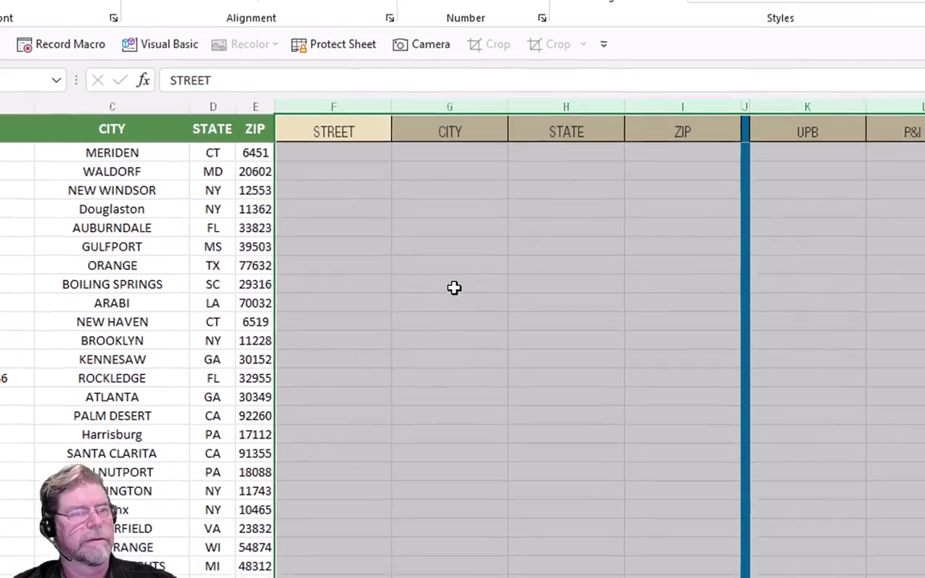
pyautogui.click(454, 288)
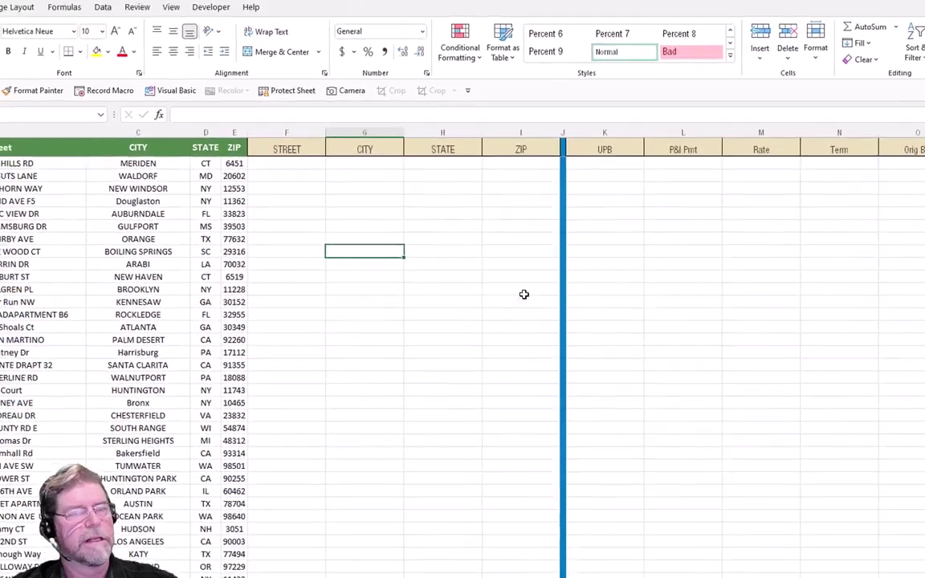